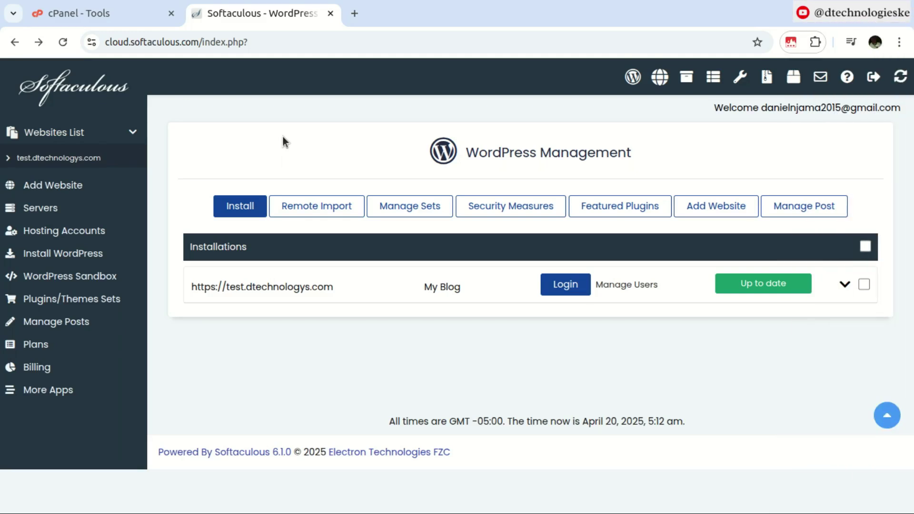
- Open the install form for a new WordPress installation and scroll to Software Setup
click(241, 208)
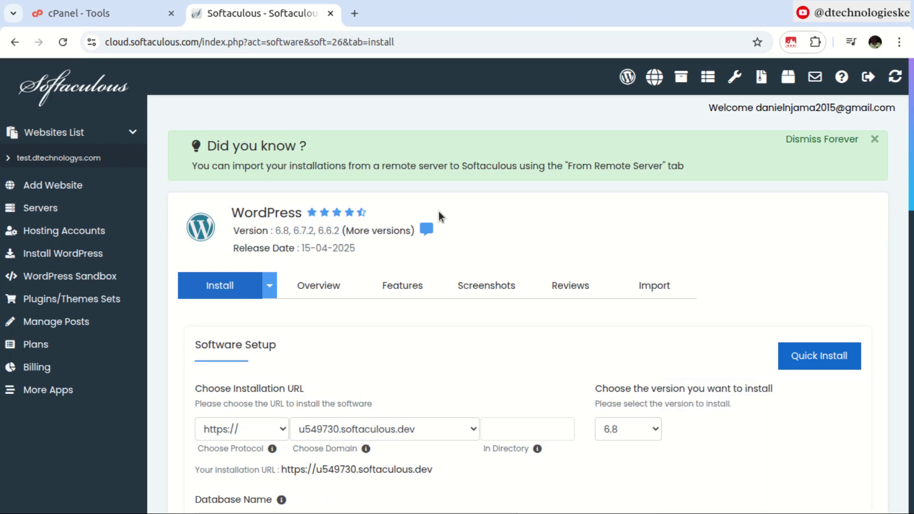
scroll(438, 211, down, 3)
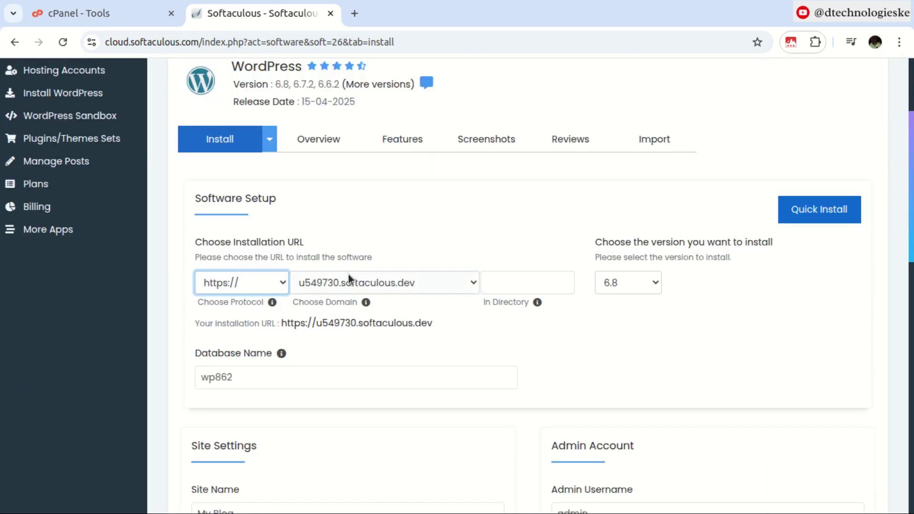
scroll(316, 241, down, 1)
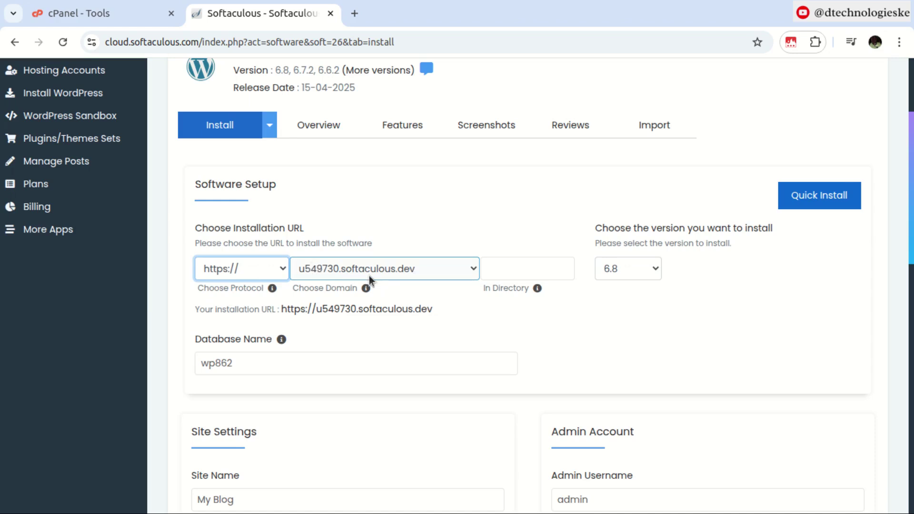
- Check the installation directory, keep WordPress version 6.8, and inspect the database name wp862
click(493, 270)
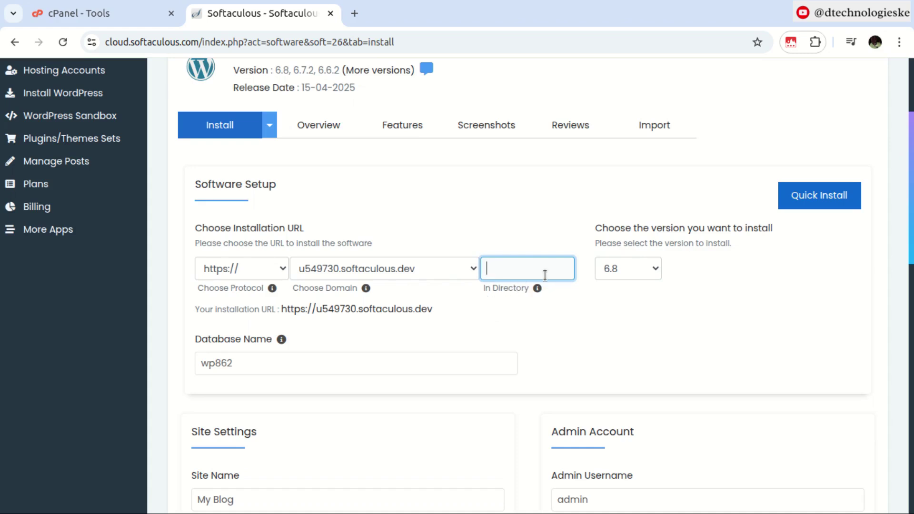
click(617, 271)
scroll(626, 256, down, 1)
click(634, 278)
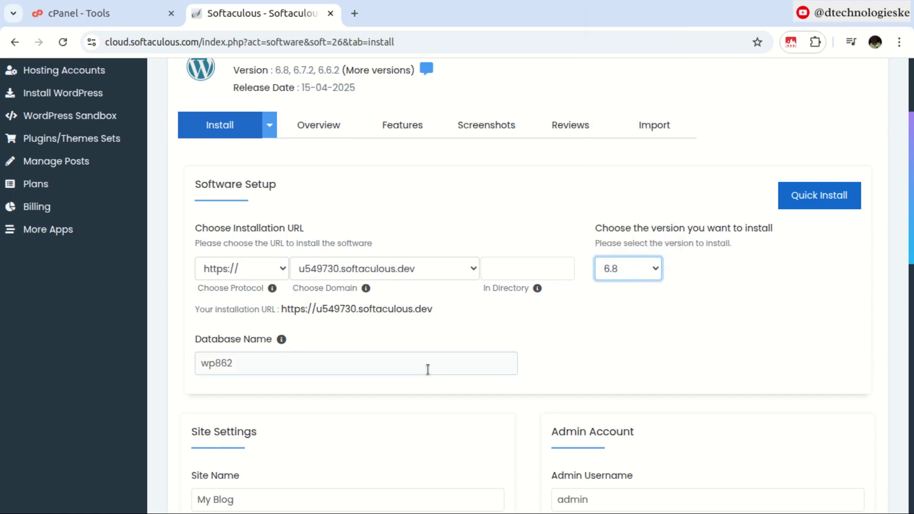
click(235, 362)
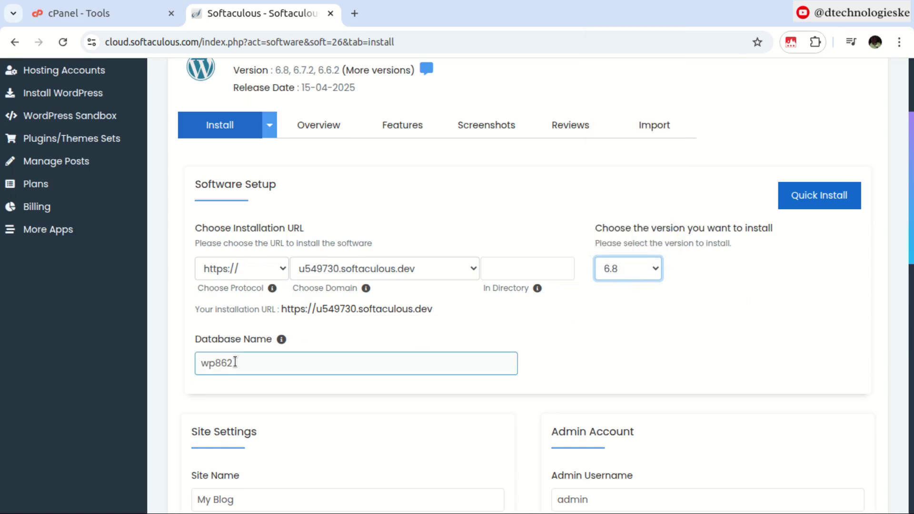
click(235, 362)
key(Left)
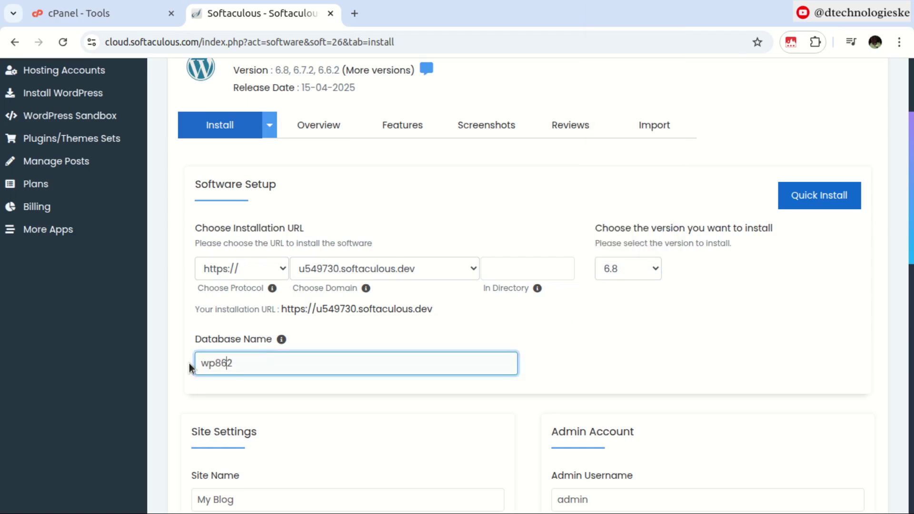
scroll(296, 356, down, 2)
scroll(296, 358, down, 4)
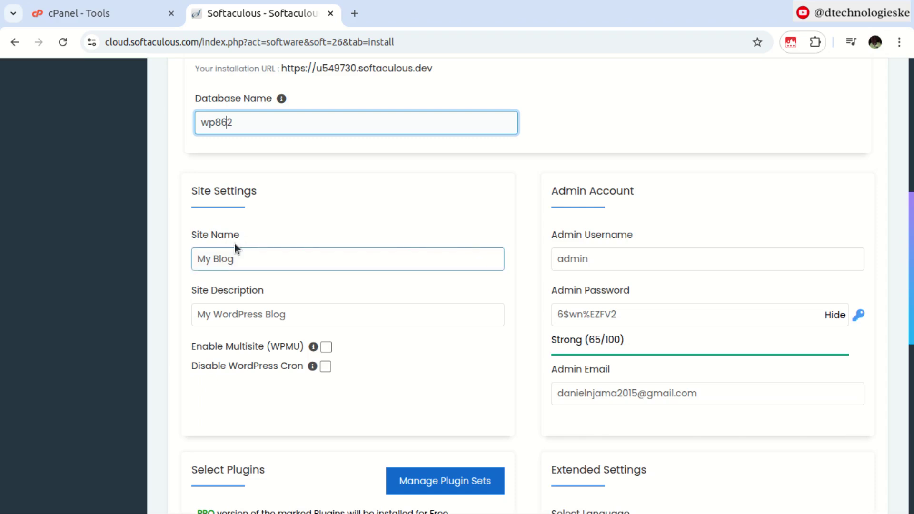
- Review the site name 'My Blog', description 'My WordPress Blog' and admin username 'admin'
click(273, 257)
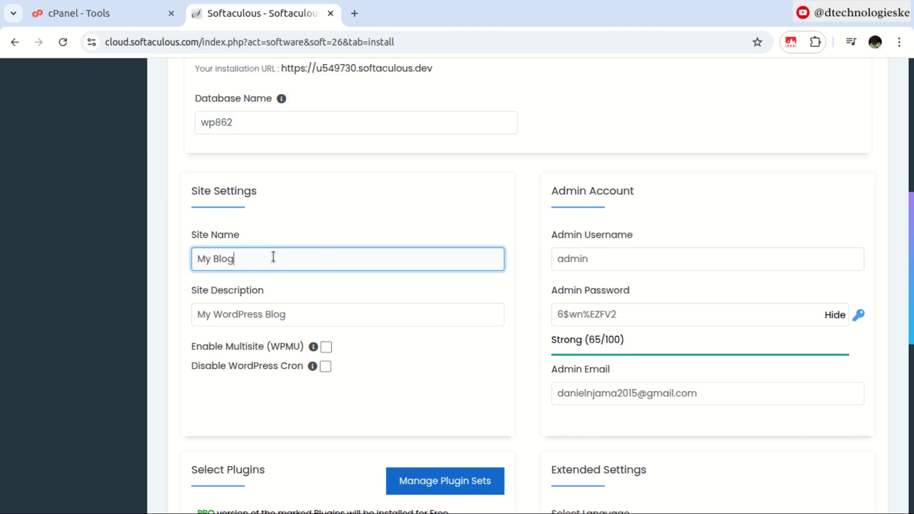
drag(234, 259, 185, 242)
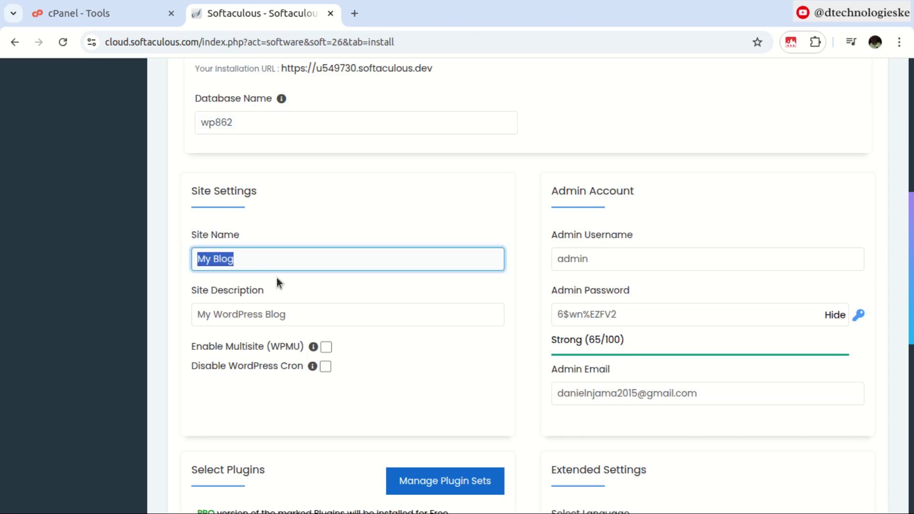
click(296, 318)
drag(295, 318, 156, 310)
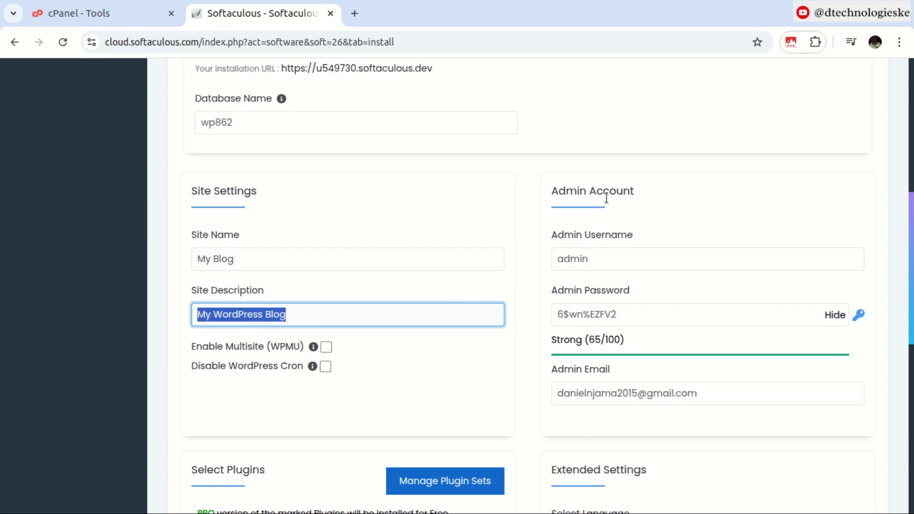
scroll(607, 205, up, 1)
click(602, 276)
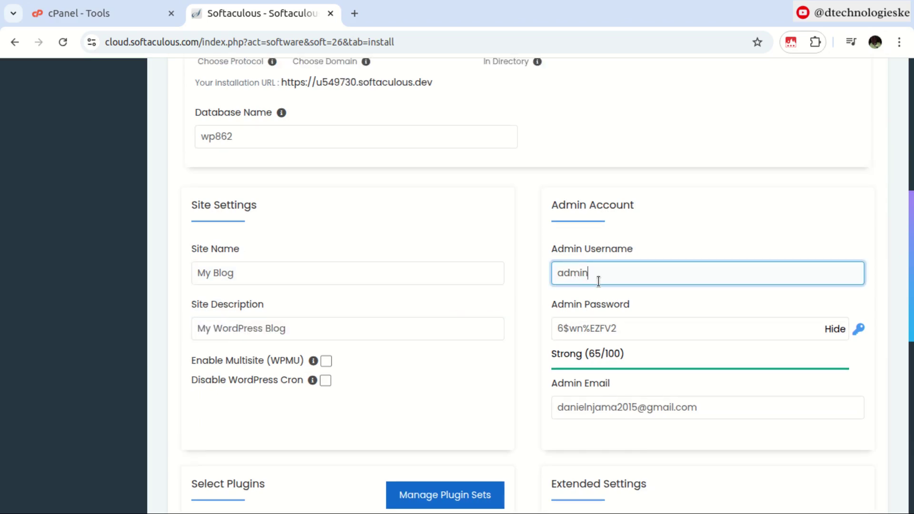
double_click(599, 274)
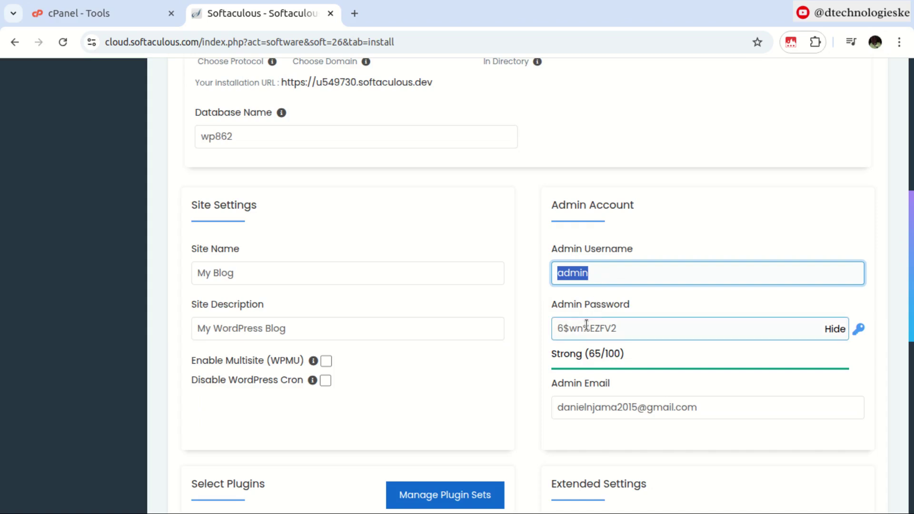
- Mask the admin password and paste a new 12-character password over it, rated Strong (72/100)
click(678, 333)
scroll(762, 324, down, 1)
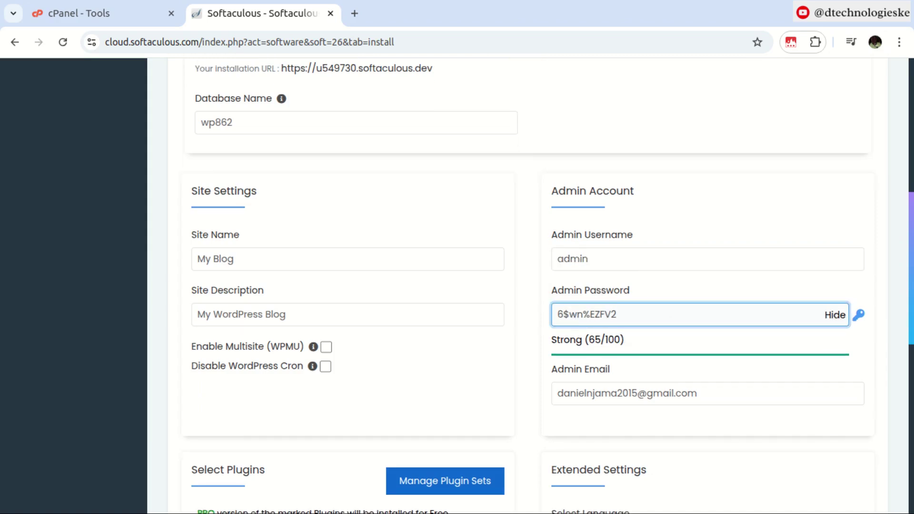
click(835, 315)
key(ctrl+a)
key(ctrl+v)
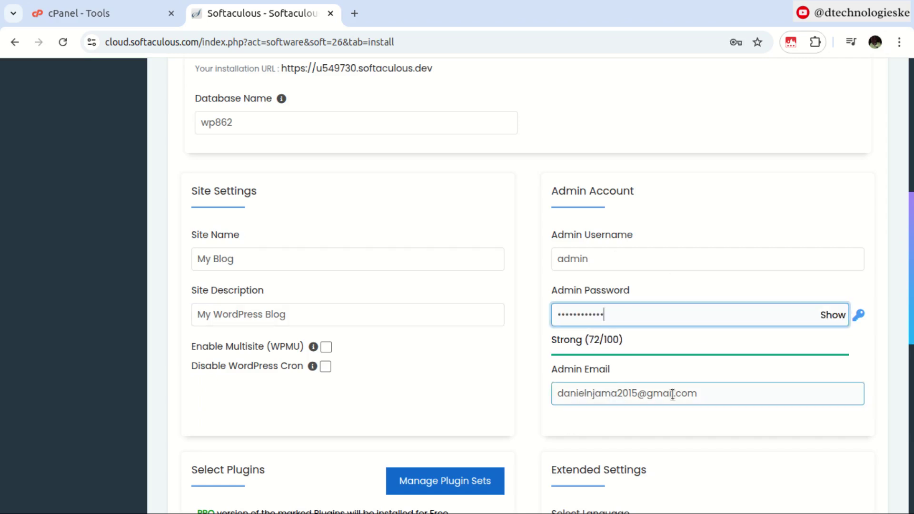
- Browse the bundled Pro plugin cards under Select Plugins
scroll(733, 389, down, 2)
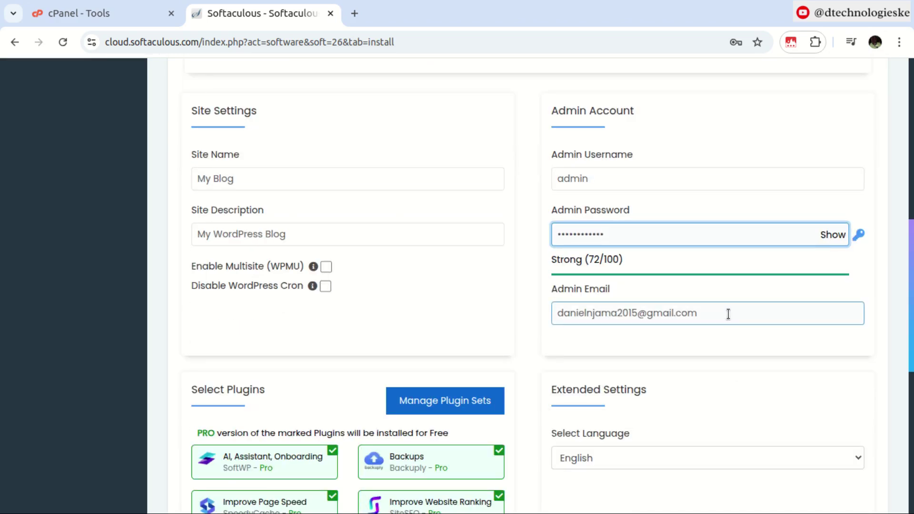
scroll(729, 313, down, 3)
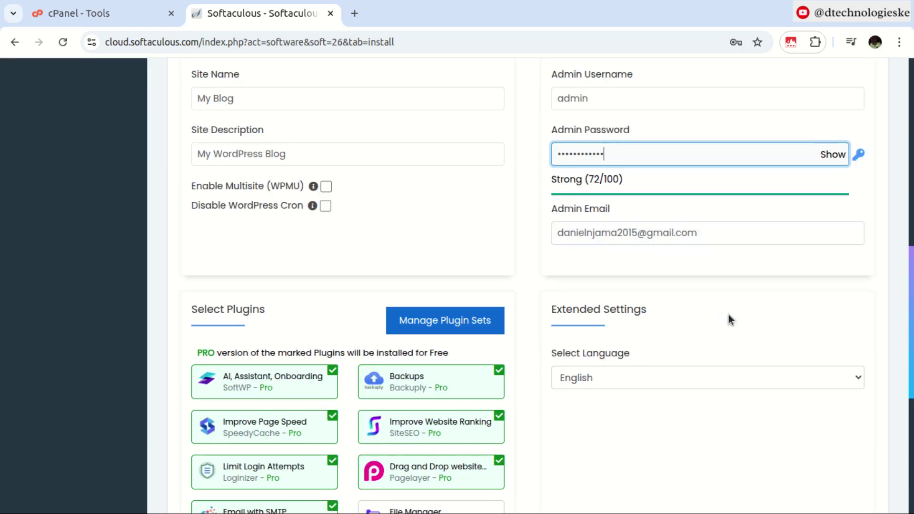
scroll(735, 302, down, 1)
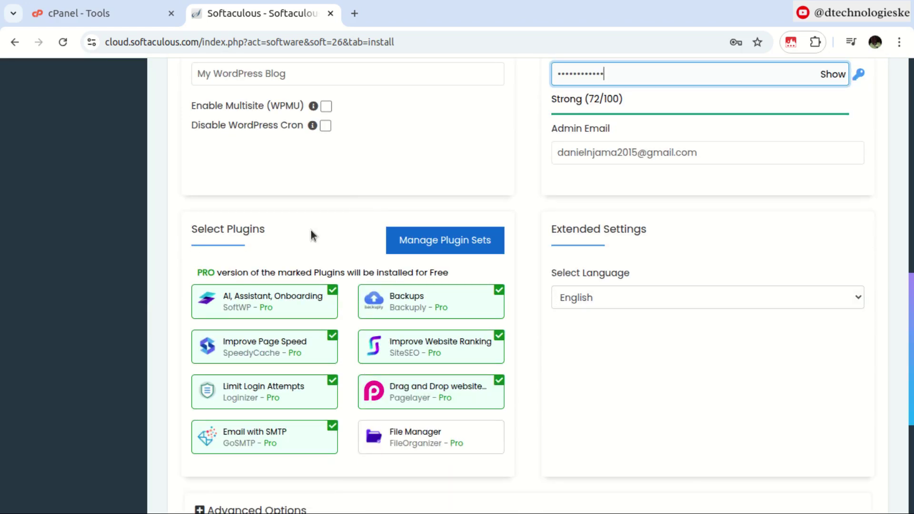
scroll(311, 229, up, 1)
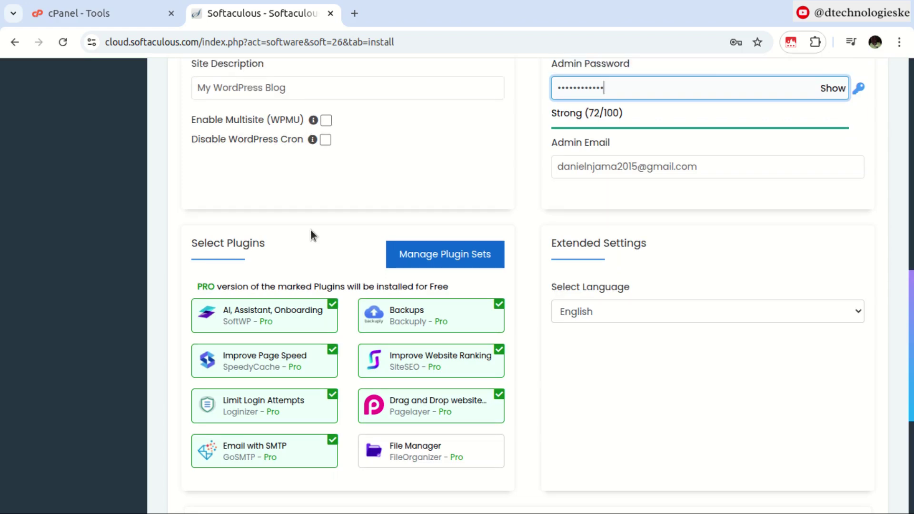
scroll(311, 230, down, 1)
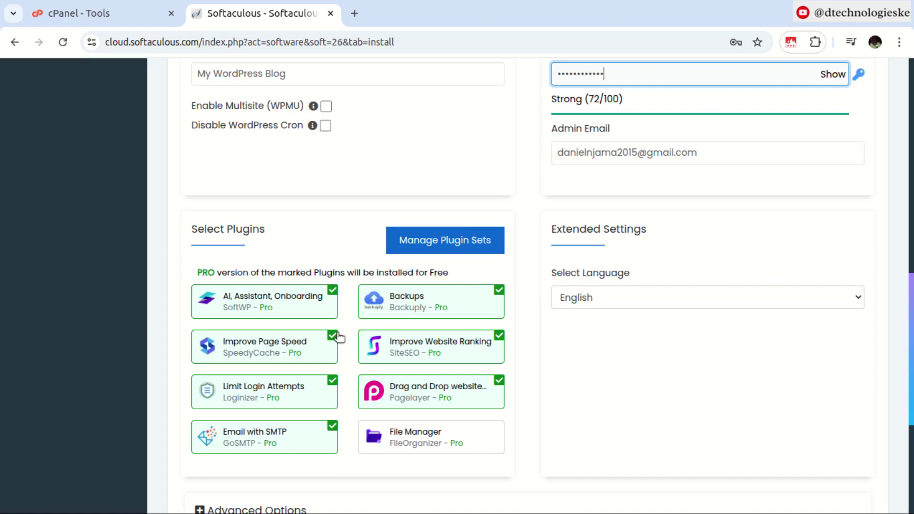
mouse_move(304, 313)
scroll(262, 322, down, 2)
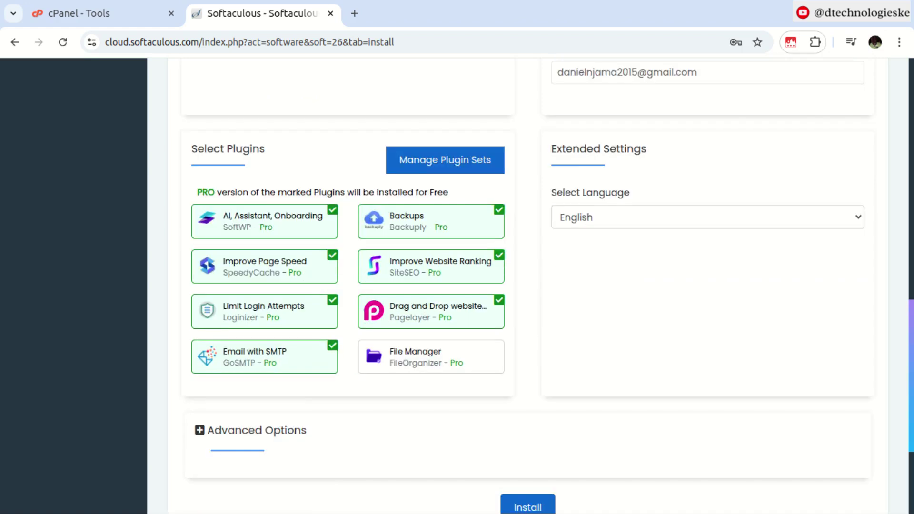
mouse_move(233, 226)
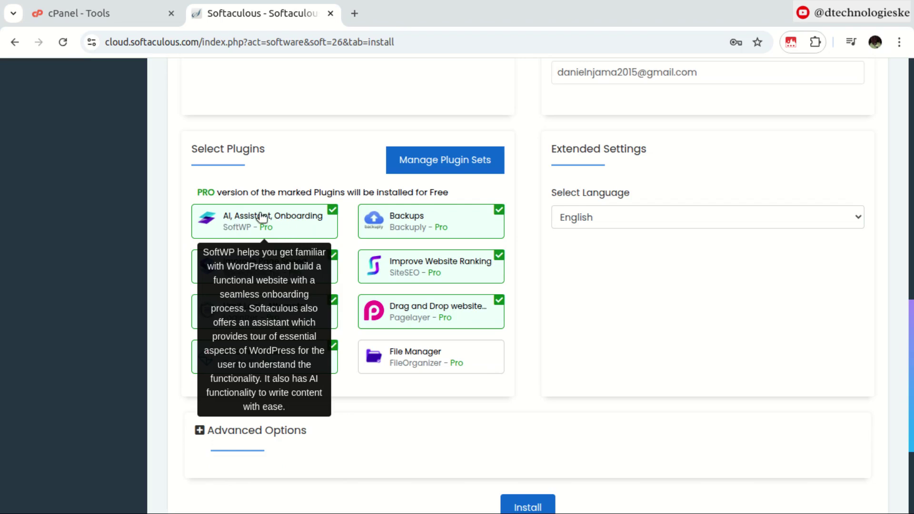
mouse_move(263, 282)
scroll(264, 282, up, 1)
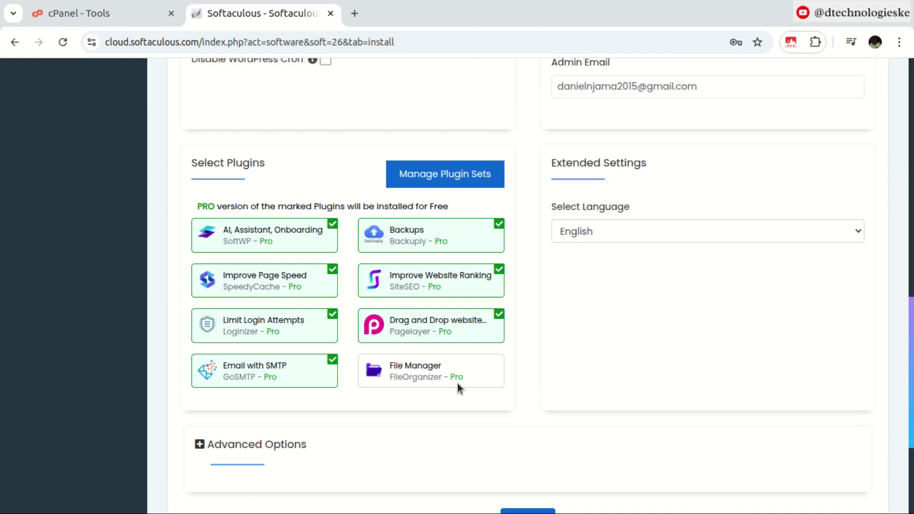
scroll(289, 319, down, 1)
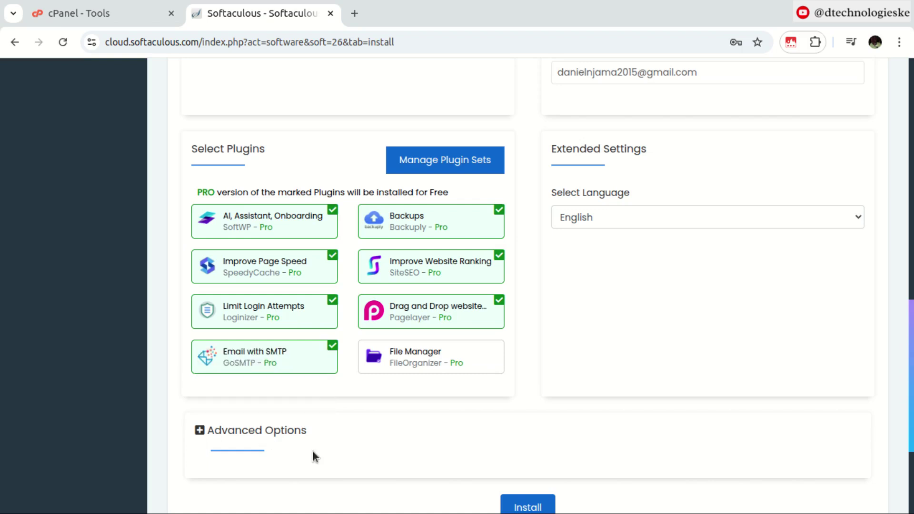
mouse_move(273, 375)
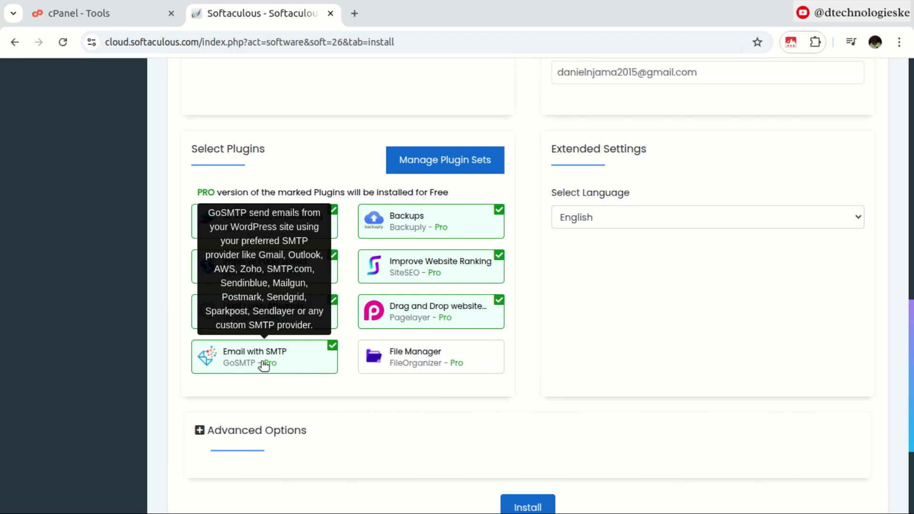
mouse_move(466, 218)
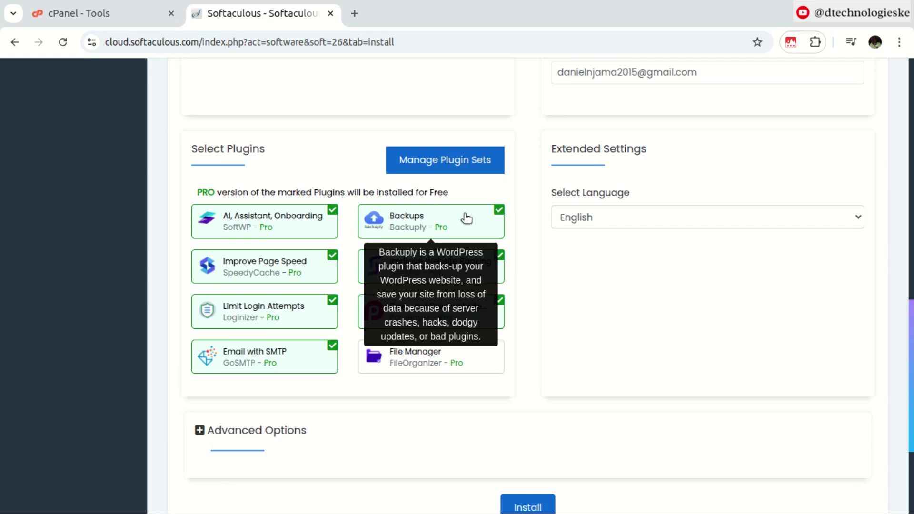
scroll(467, 219, up, 1)
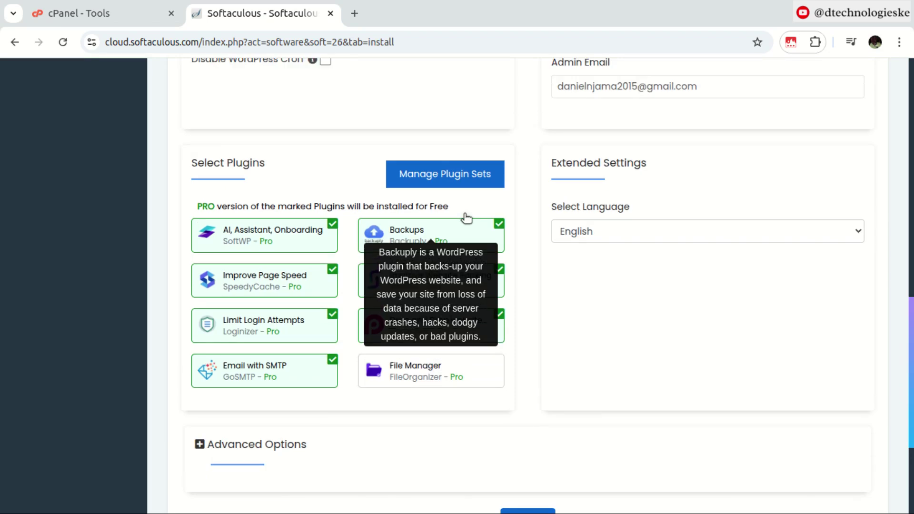
scroll(466, 218, down, 1)
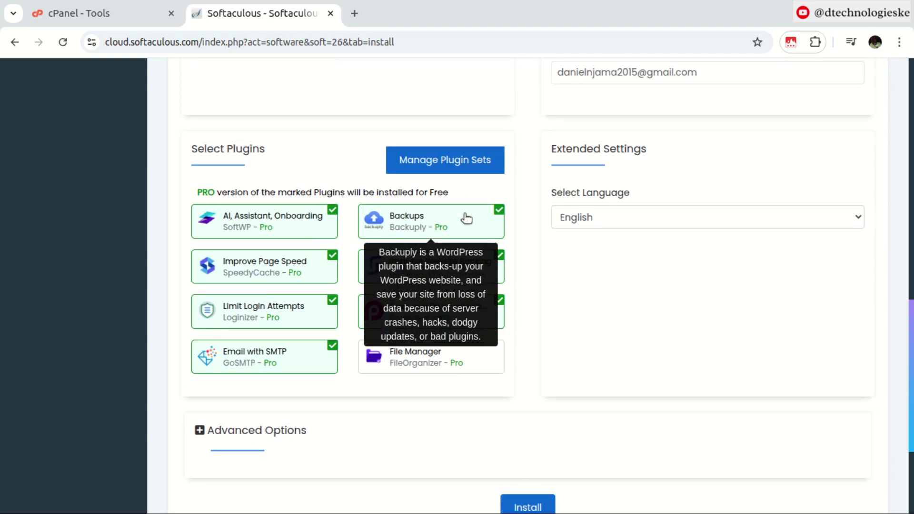
mouse_move(460, 273)
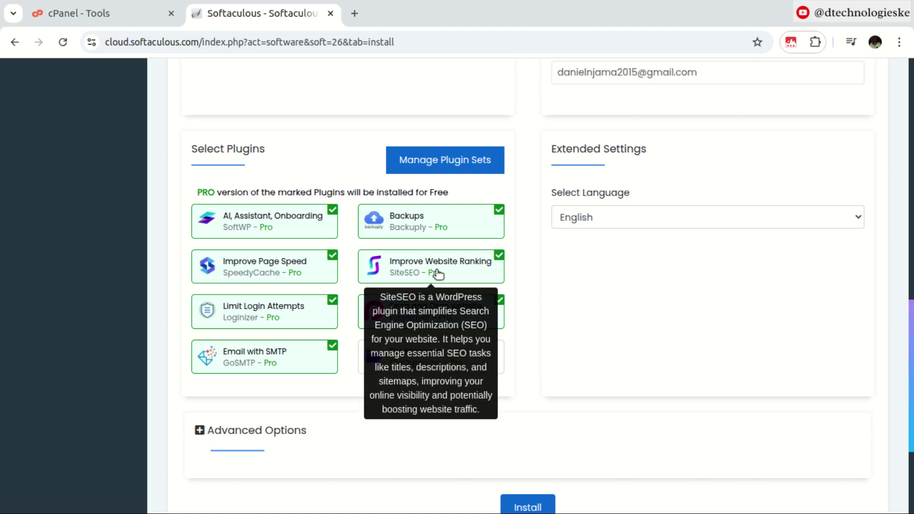
mouse_move(465, 332)
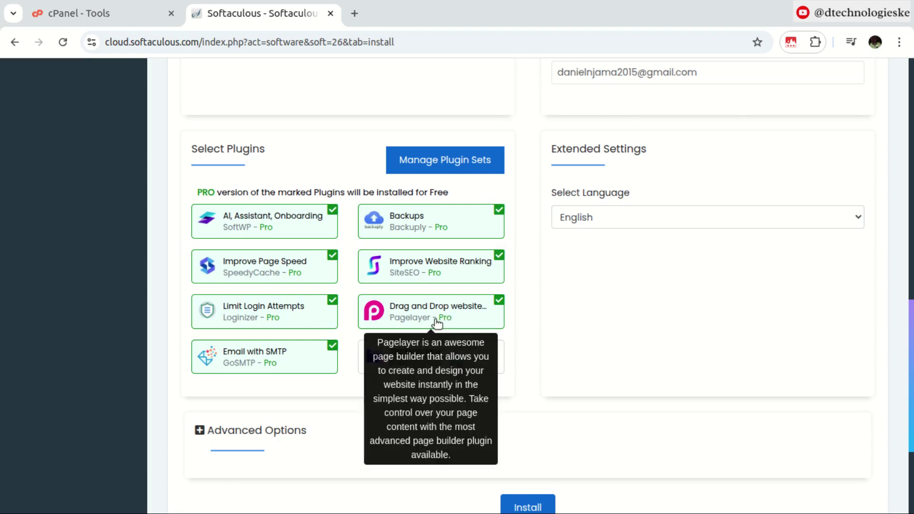
scroll(438, 318, up, 1)
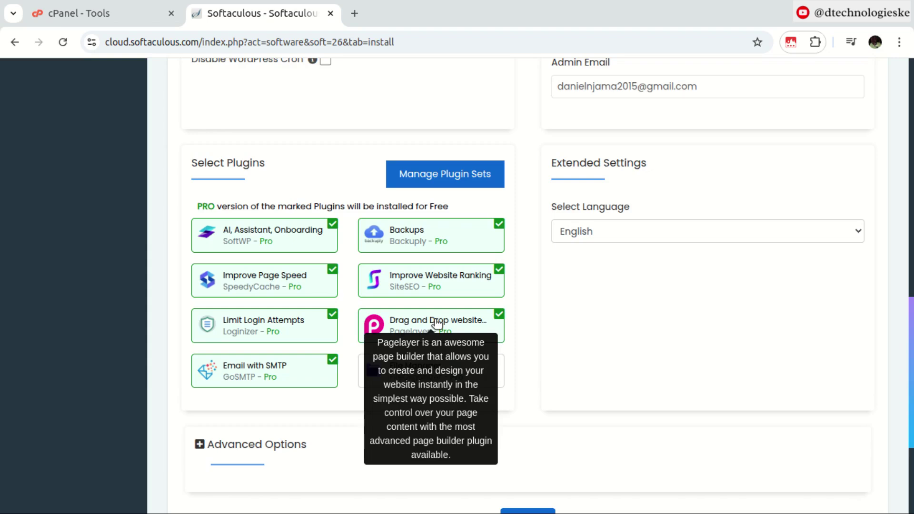
scroll(438, 319, down, 1)
scroll(437, 323, up, 1)
scroll(439, 324, down, 1)
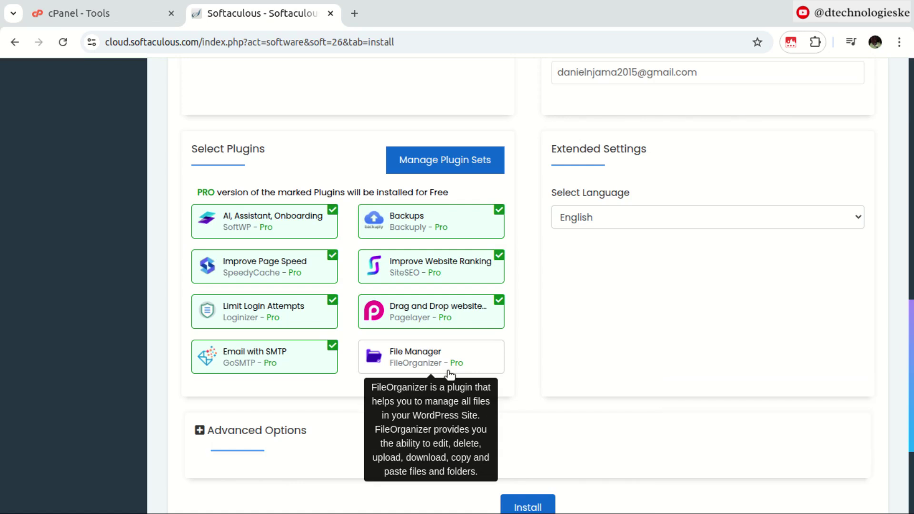
scroll(450, 375, up, 1)
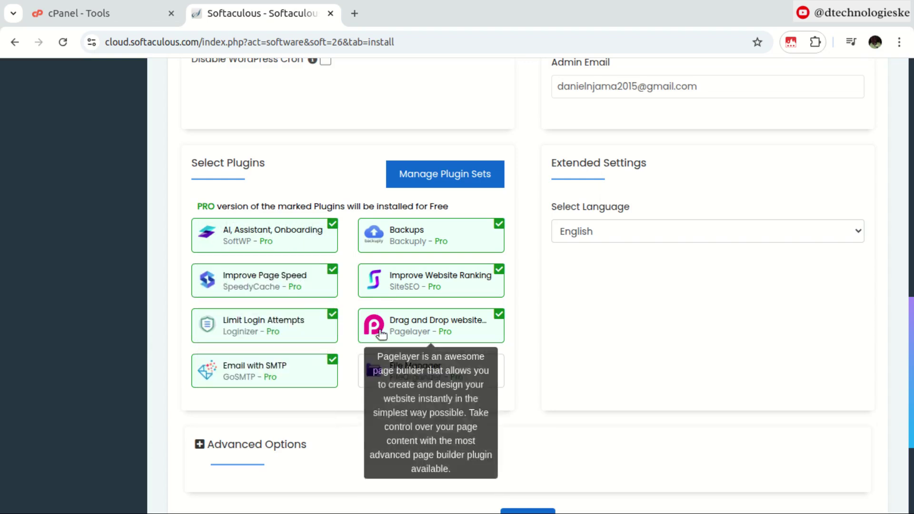
scroll(414, 380, down, 1)
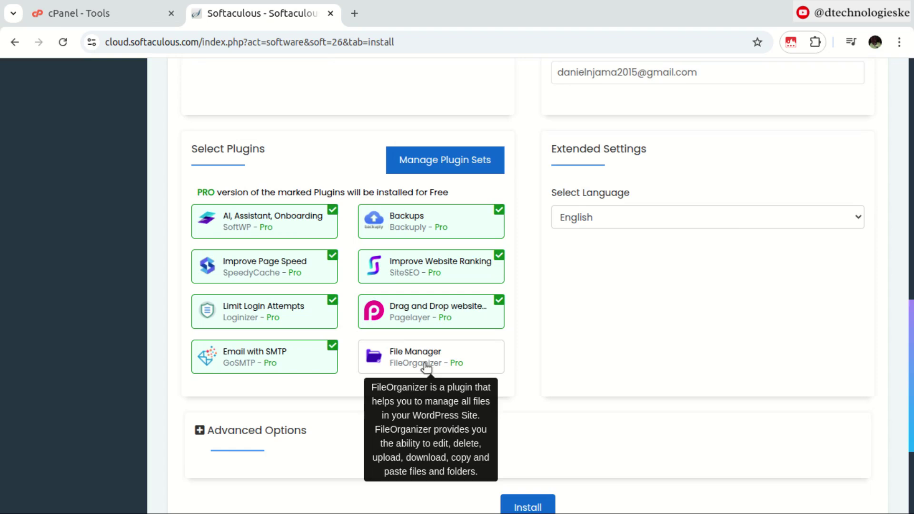
- Tick the File Manager (FileOrganizer) plugin so all eight plugins are selected
click(427, 367)
scroll(348, 306, up, 1)
scroll(363, 286, down, 4)
click(526, 348)
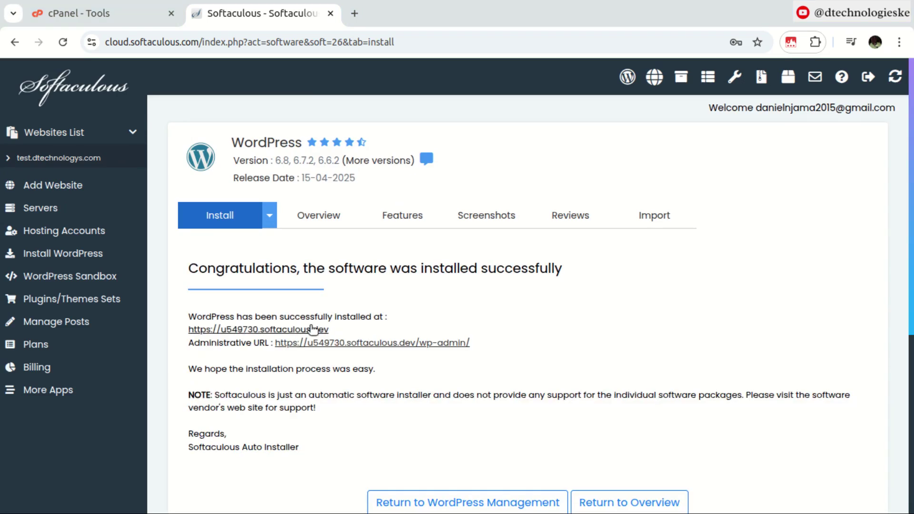
scroll(312, 328, down, 3)
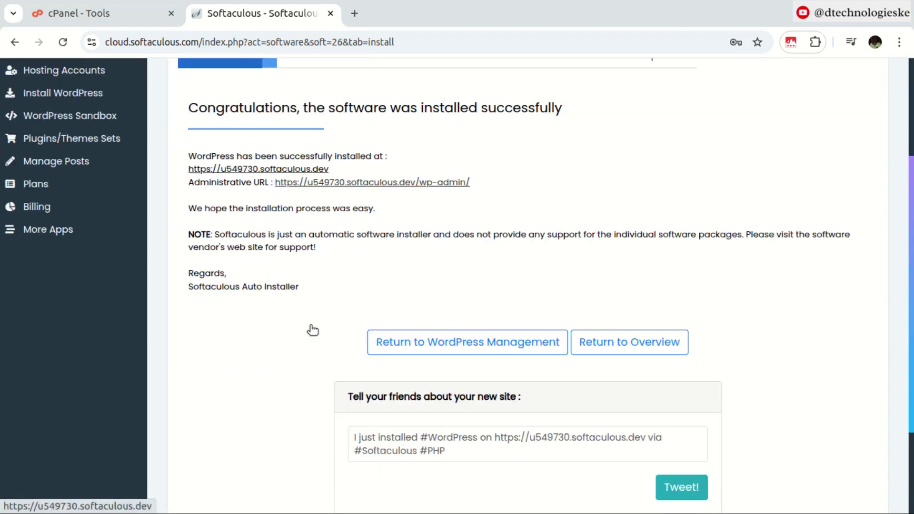
scroll(313, 330, up, 3)
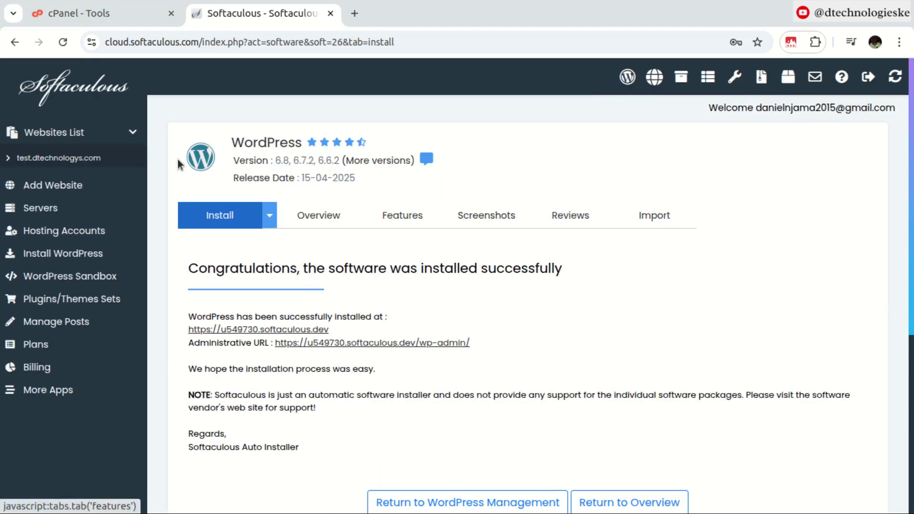
- Reload WordPress Management to list the new installation alongside test.dtechnologys.com
click(36, 69)
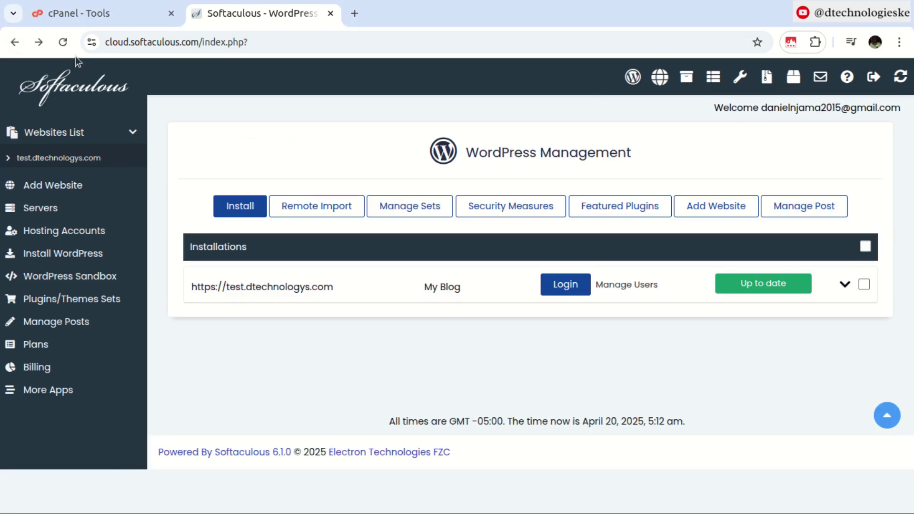
click(63, 42)
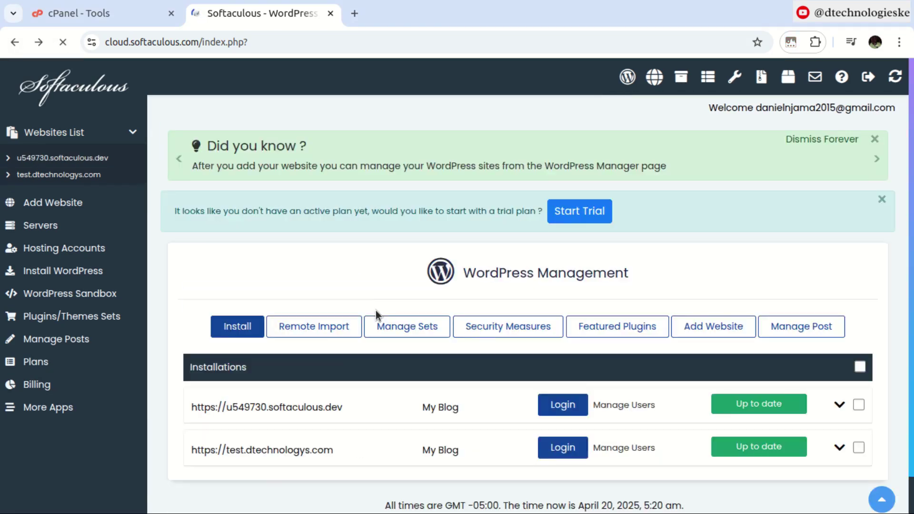
scroll(359, 319, down, 1)
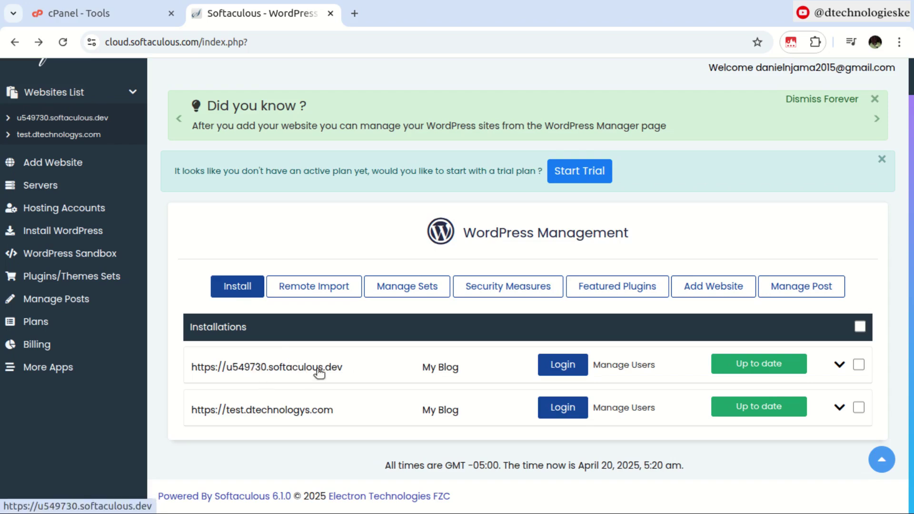
- Log into the new site's WordPress admin and open the Backuply dashboard
click(563, 365)
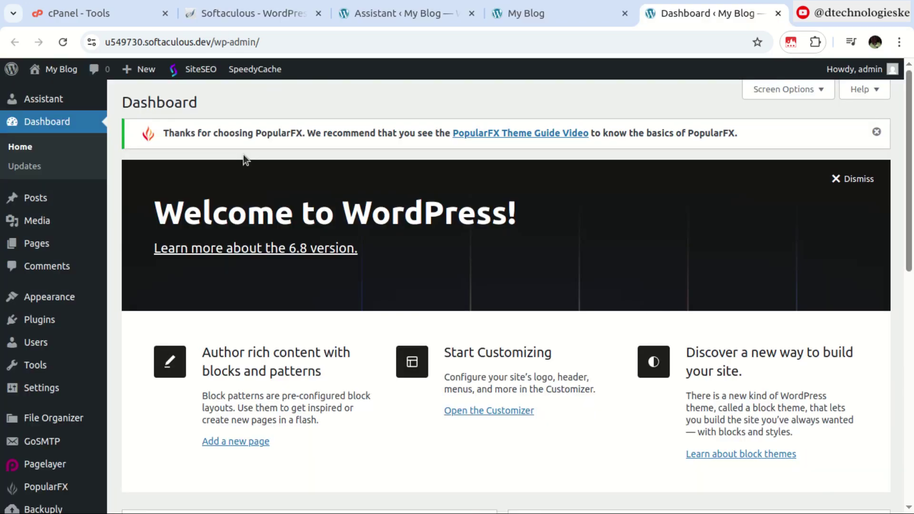
scroll(261, 143, down, 3)
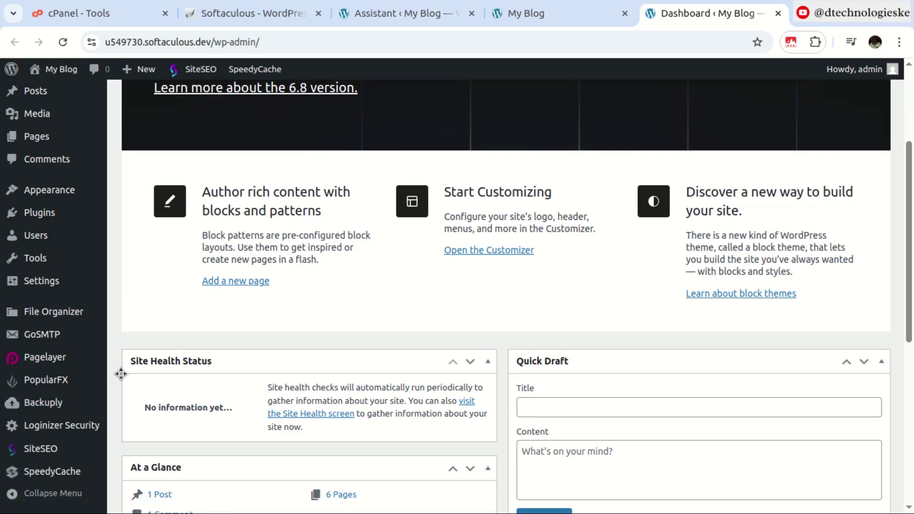
mouse_move(62, 404)
click(155, 405)
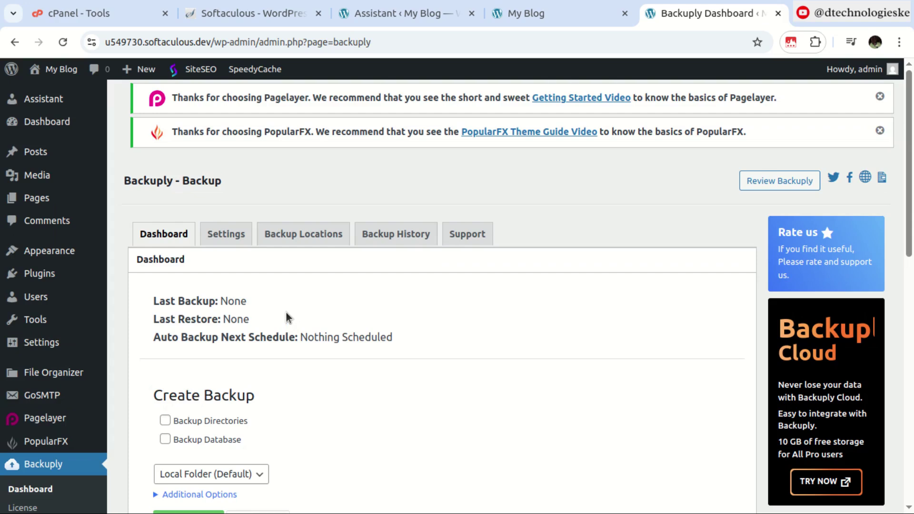
scroll(287, 312, down, 2)
- Review Backuply's Settings and Backup Locations, opening then dismissing the Add Backup Location form
click(231, 154)
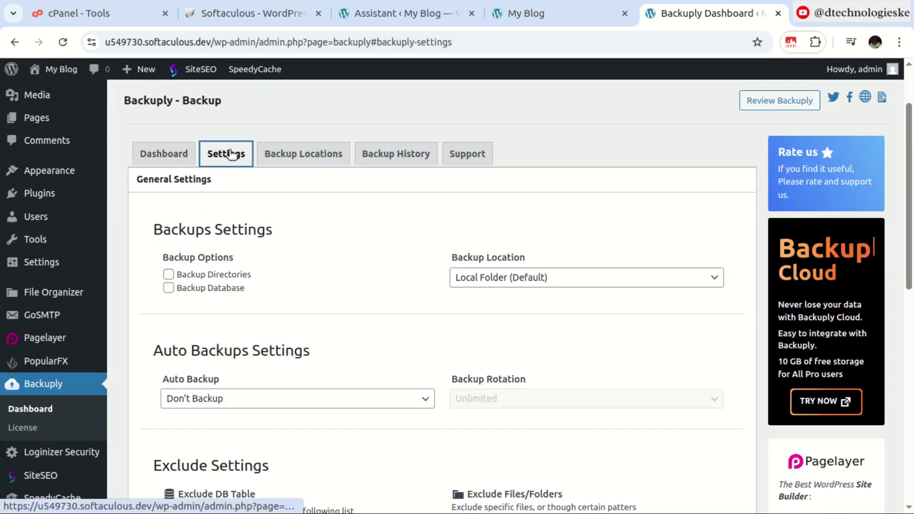
scroll(240, 263, down, 3)
scroll(240, 263, up, 3)
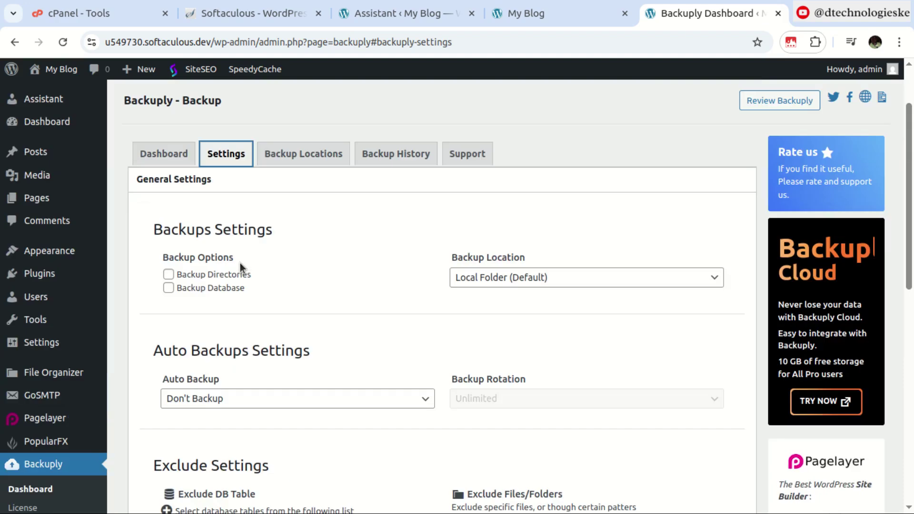
click(284, 157)
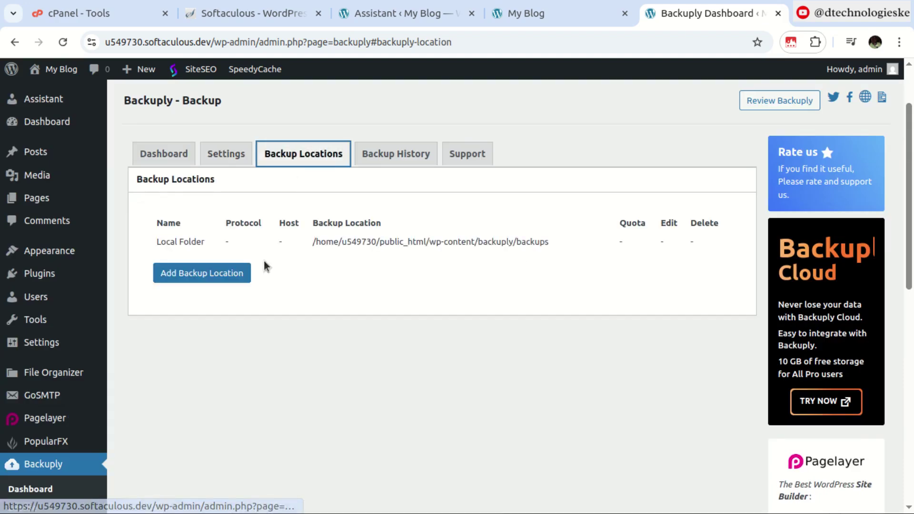
click(204, 273)
scroll(340, 203, down, 4)
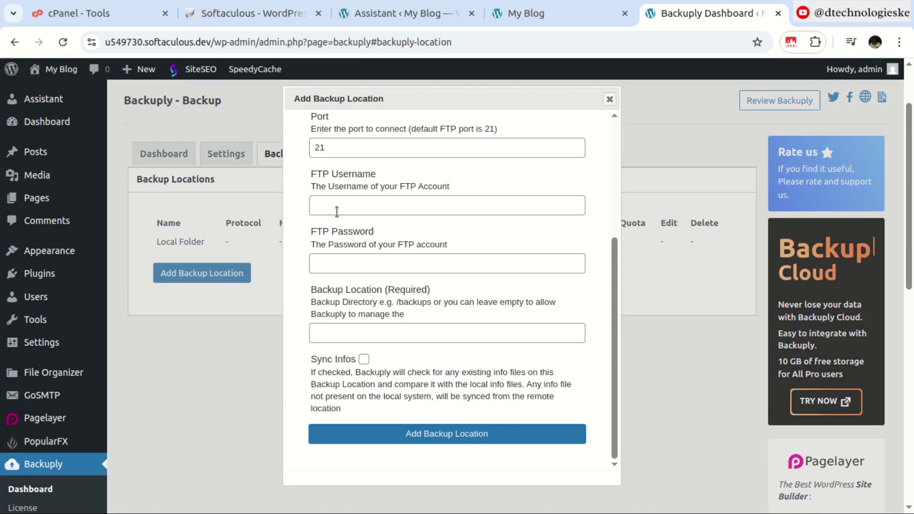
scroll(379, 258, up, 6)
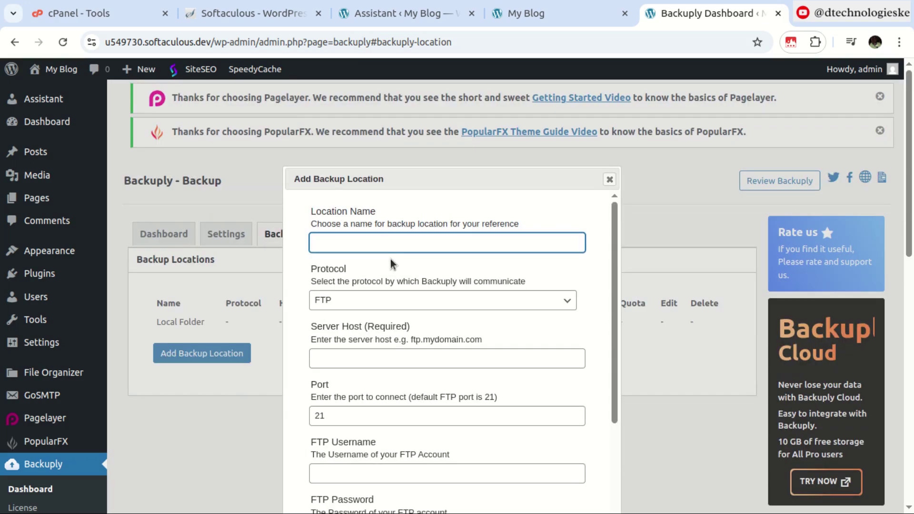
click(611, 178)
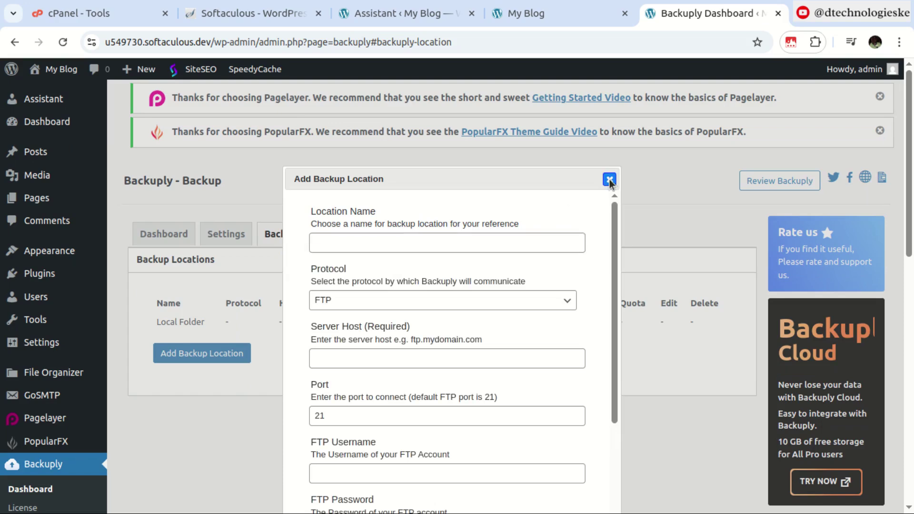
click(611, 178)
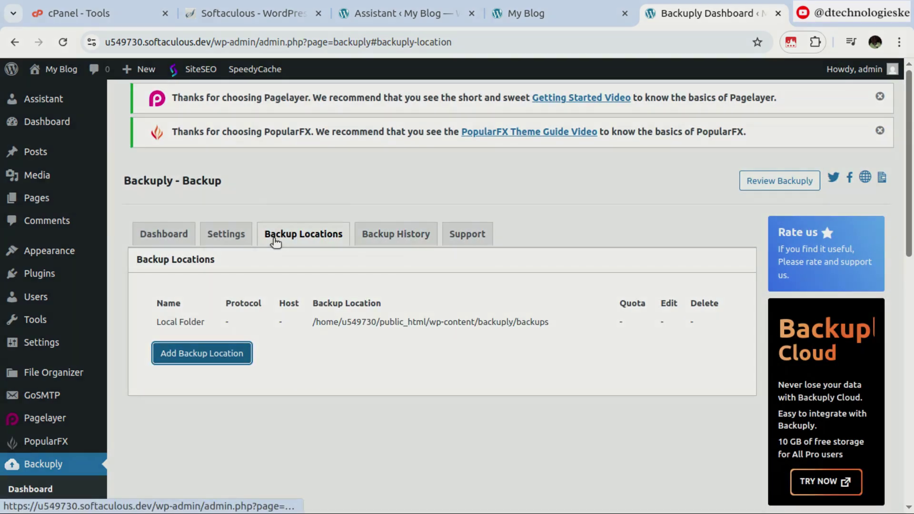
click(164, 234)
click(226, 234)
scroll(234, 297, down, 5)
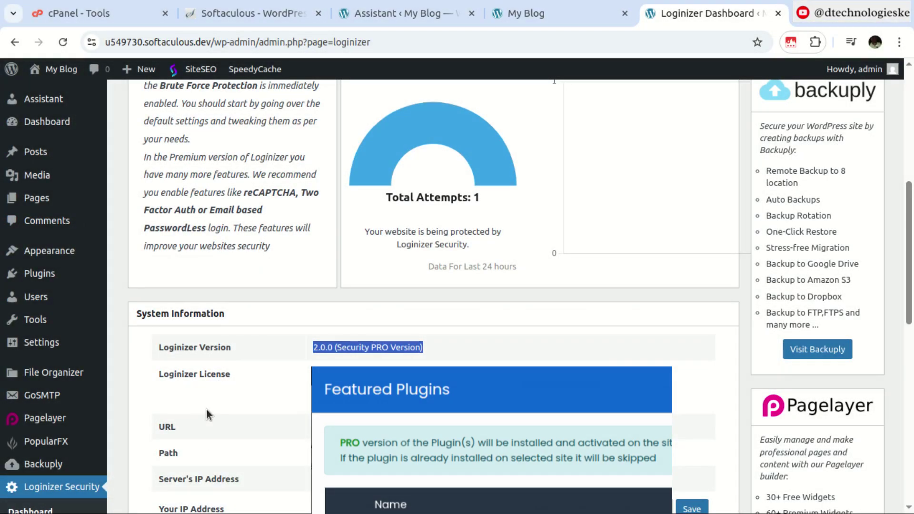
- Show Installed Plugins and scroll through all 18 plugins, including the Loginizer, Pagelayer and SiteSEO Pro bundles
mouse_move(49, 285)
click(139, 277)
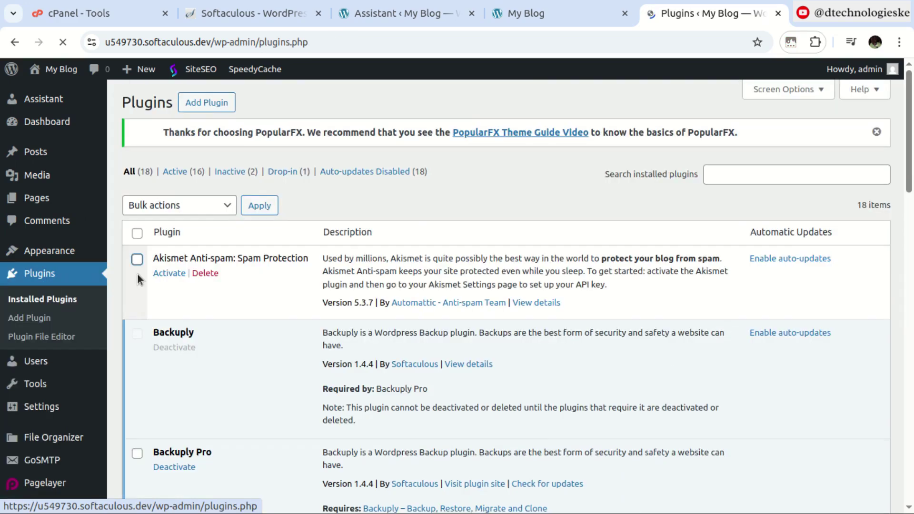
scroll(273, 273, down, 2)
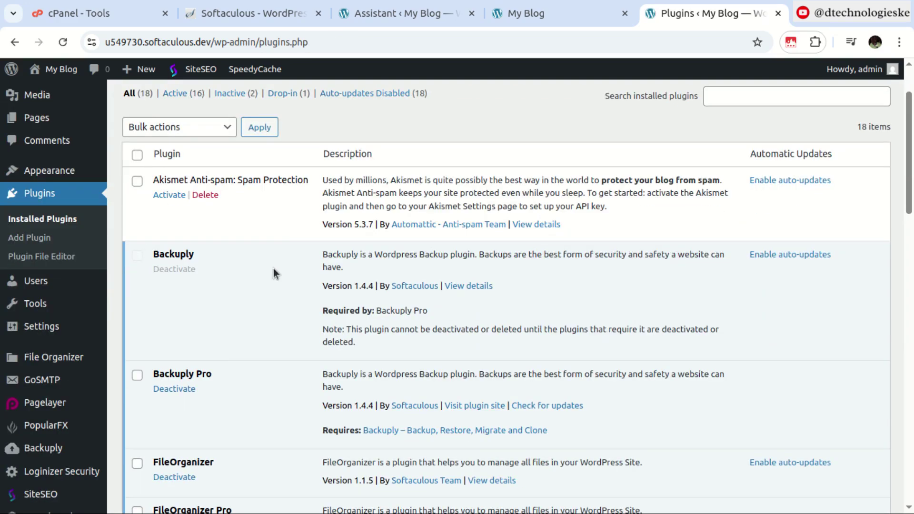
scroll(274, 267, down, 2)
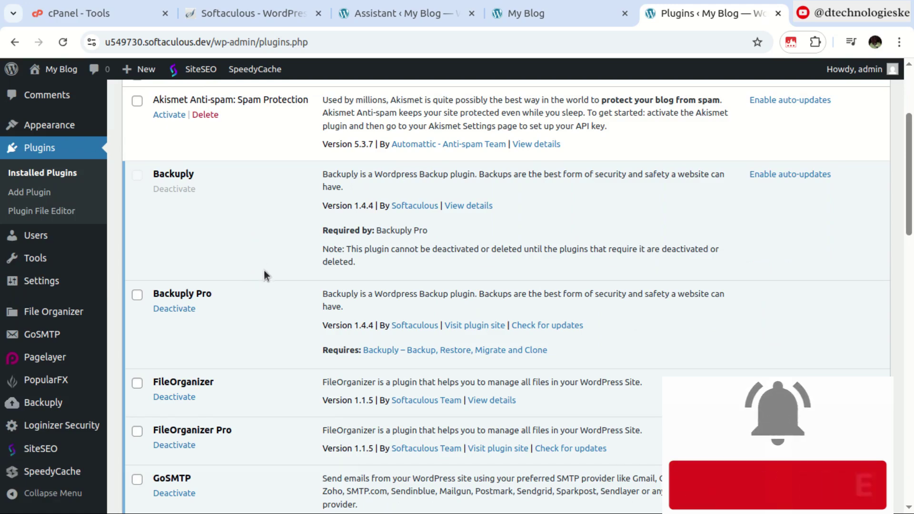
scroll(259, 283, down, 10)
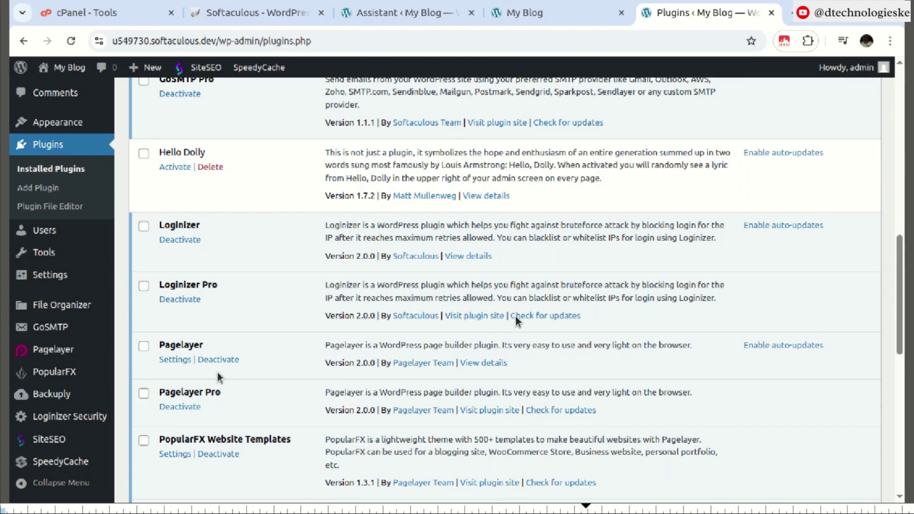
scroll(197, 422, down, 3)
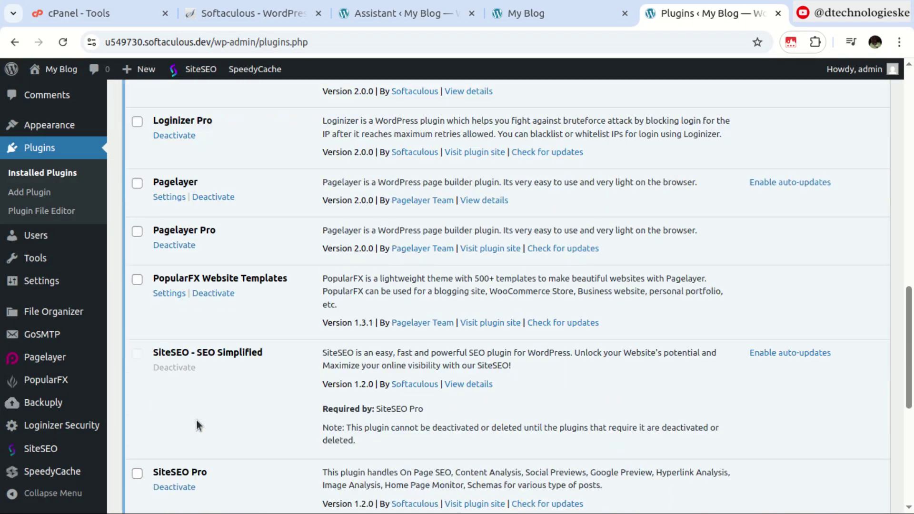